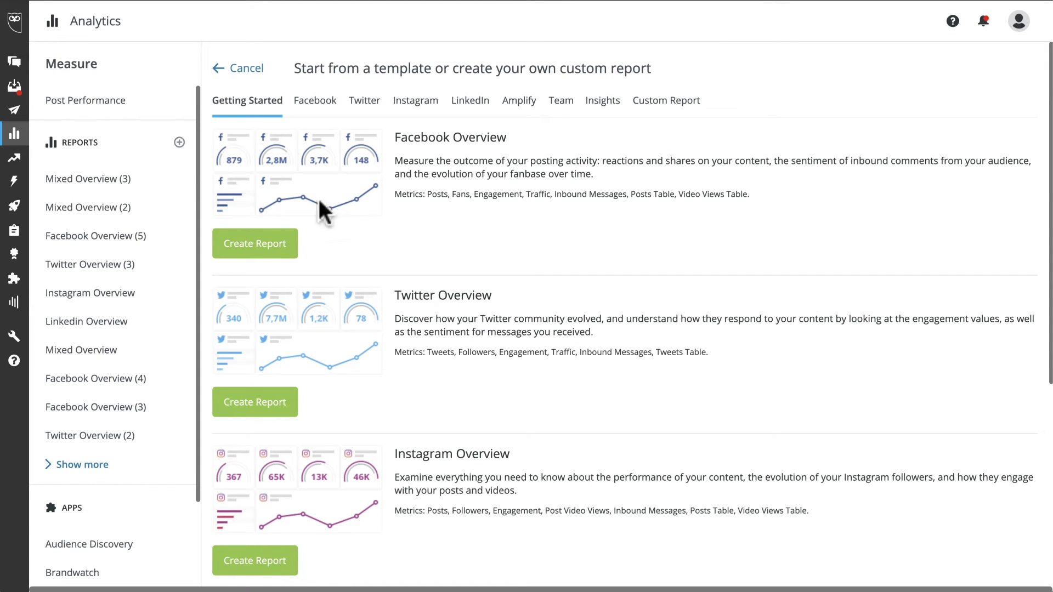
scroll(457, 242, "down", 1)
scroll(457, 243, "down", 2)
scroll(457, 243, "down", 1)
scroll(457, 243, "down", 1)
Create the Mixed Overview (4) report, put Instagram Followers in the top row, and schedule an email export
left_click(255, 570)
left_click_drag(745, 342, 755, 171)
left_click(1029, 66)
left_click(621, 65)
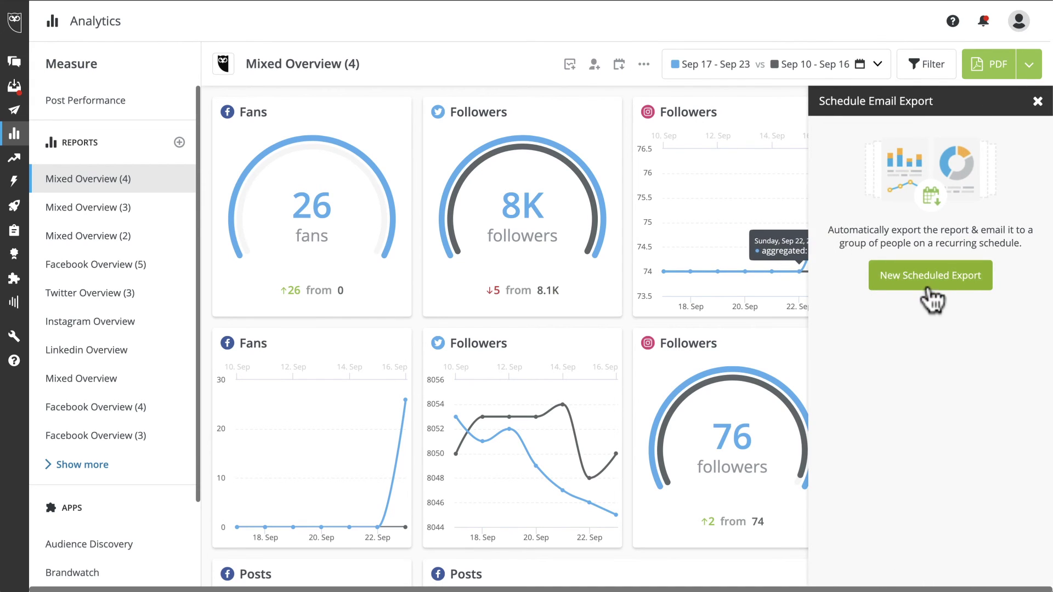